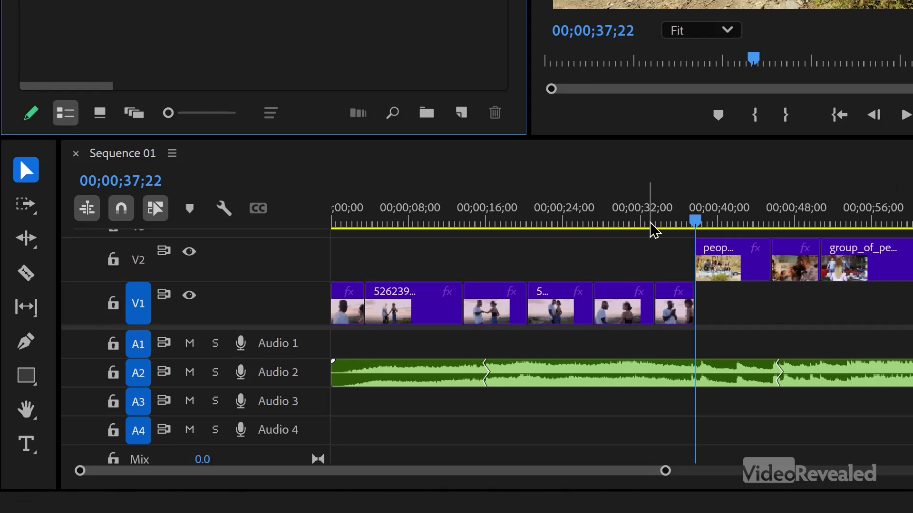
# Step: Select the V1 clip, then the second V2 clip, ending on the first V2 clip near 00;00;38
pyautogui.click(616, 316)
pyautogui.click(790, 260)
pyautogui.click(741, 257)
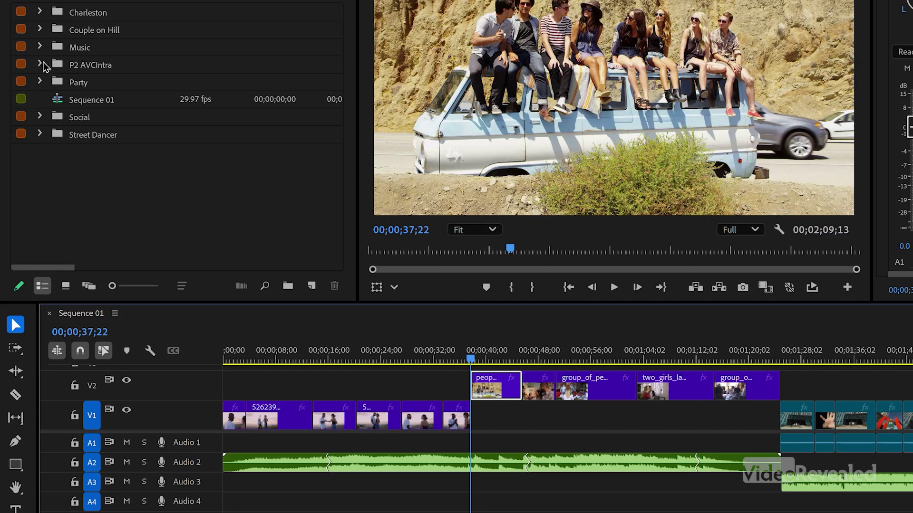
# Step: Expand the Music bin, place 'It Is Well With My Soul' on Audio 4, then delete it
pyautogui.click(40, 47)
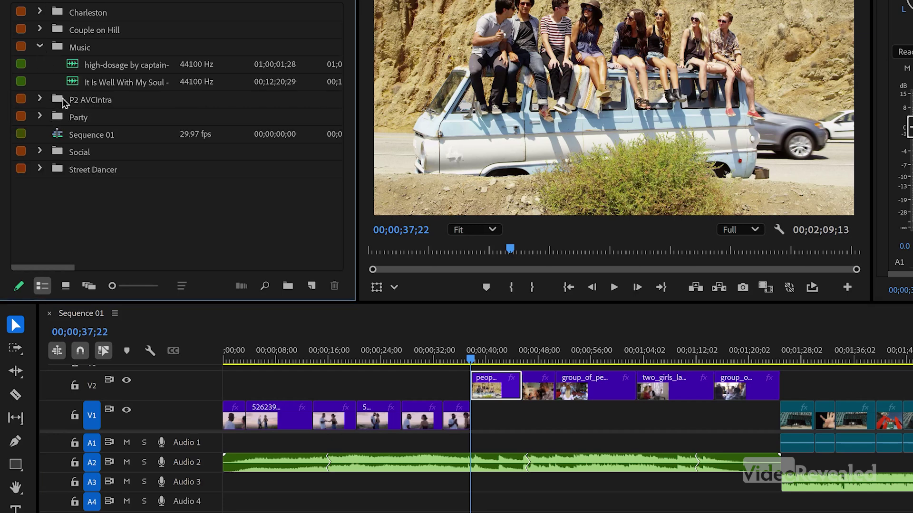
pyautogui.click(73, 82)
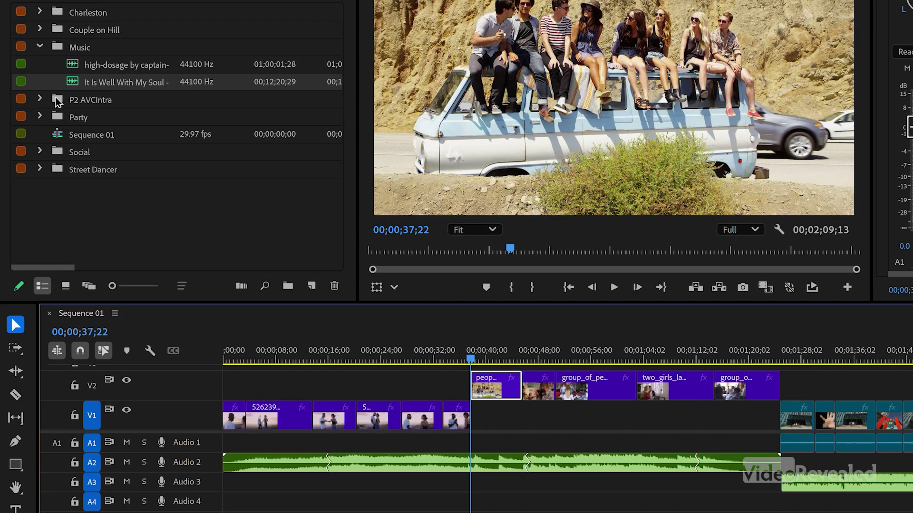
pyautogui.moveTo(70, 86); pyautogui.dragTo(221, 502)
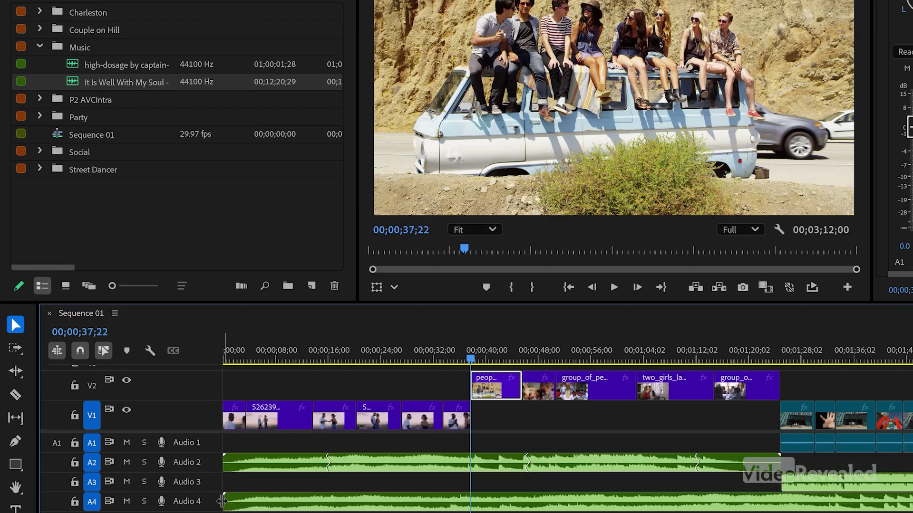
pyautogui.click(269, 505)
pyautogui.press('Delete')
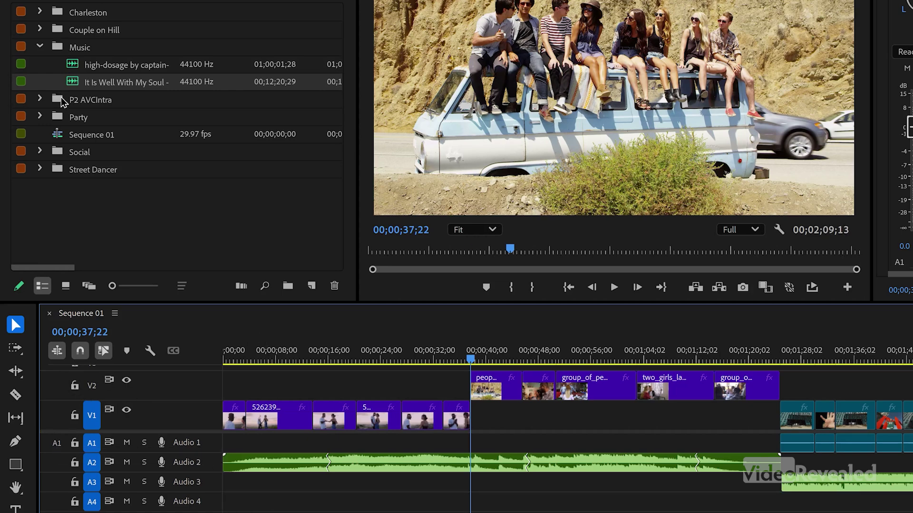
# Step: Expand the Party bin, drop clip 403110 onto V2 near 00;00;08, then undo it
pyautogui.click(40, 117)
pyautogui.click(76, 137)
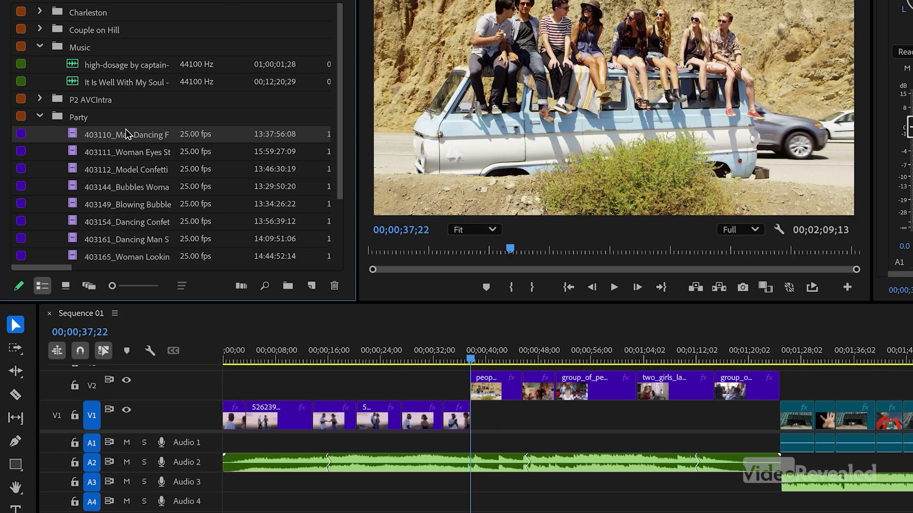
pyautogui.moveTo(252, 356); pyautogui.dragTo(271, 379)
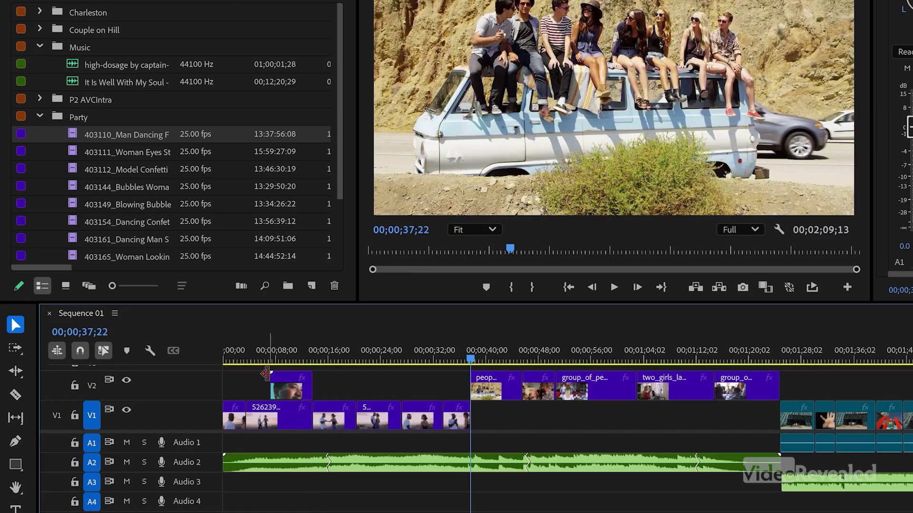
pyautogui.hotkey('ctrl', 'z')
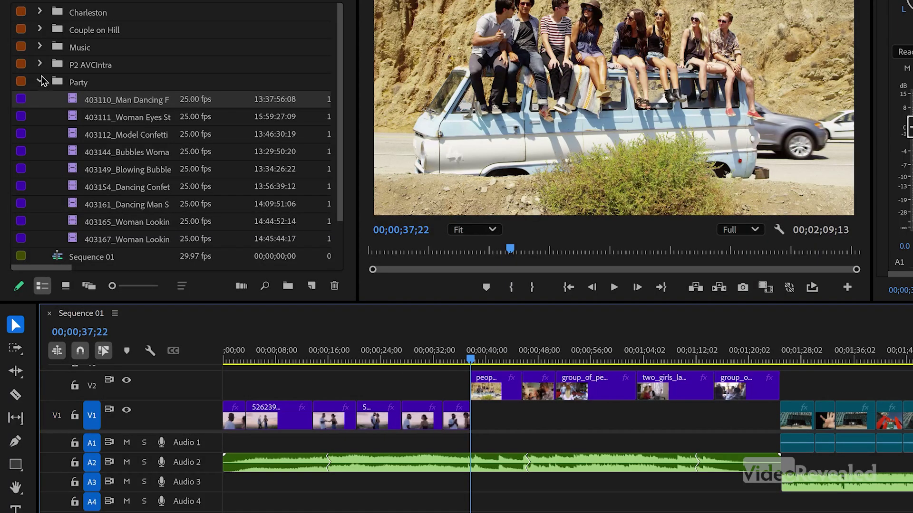
# Step: Collapse the Party folder in the Project panel
pyautogui.click(40, 82)
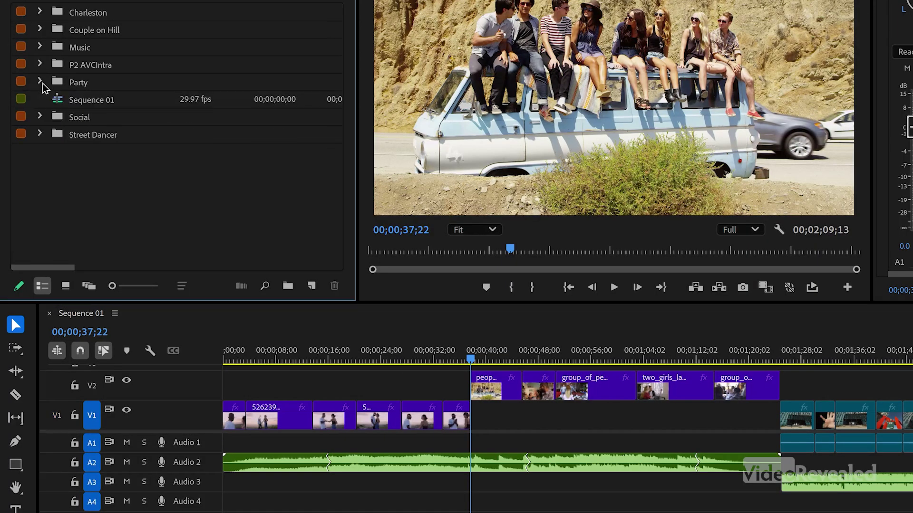
# Step: Expand Charleston, select MVI_4852.MOV, patch its audio to A1, and drag it over V2
pyautogui.click(40, 11)
pyautogui.click(75, 34)
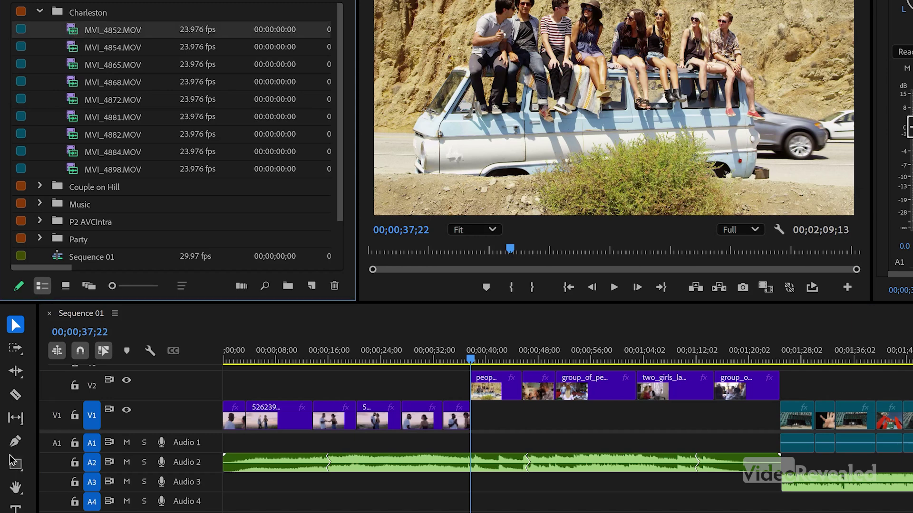
pyautogui.click(59, 445)
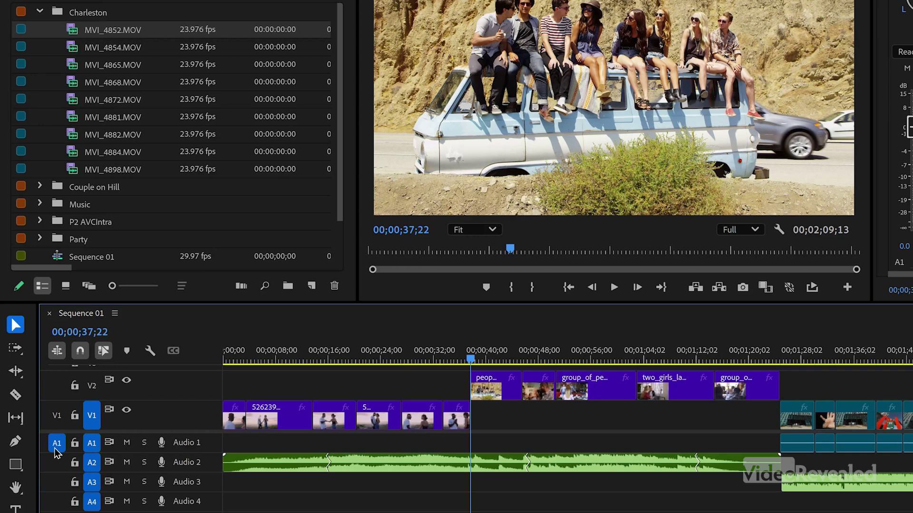
pyautogui.moveTo(77, 34); pyautogui.dragTo(271, 378)
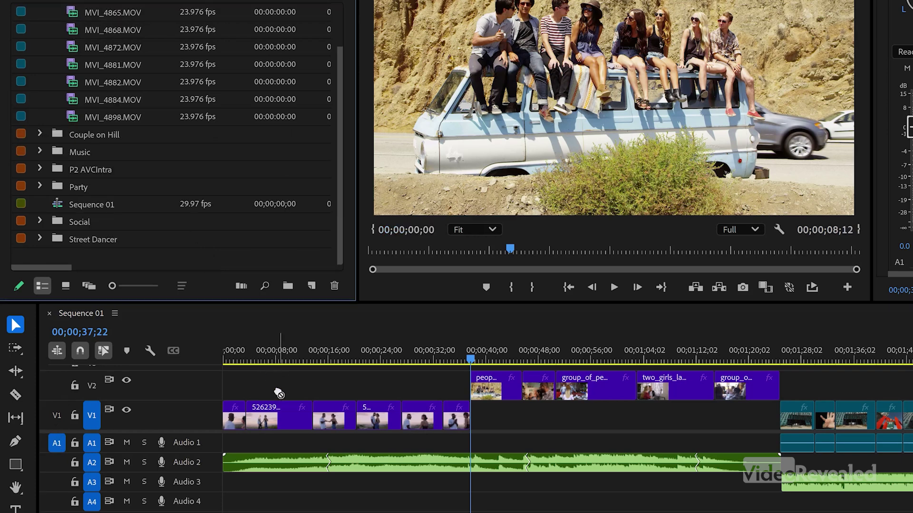
pyautogui.moveTo(276, 386); pyautogui.dragTo(276, 386)
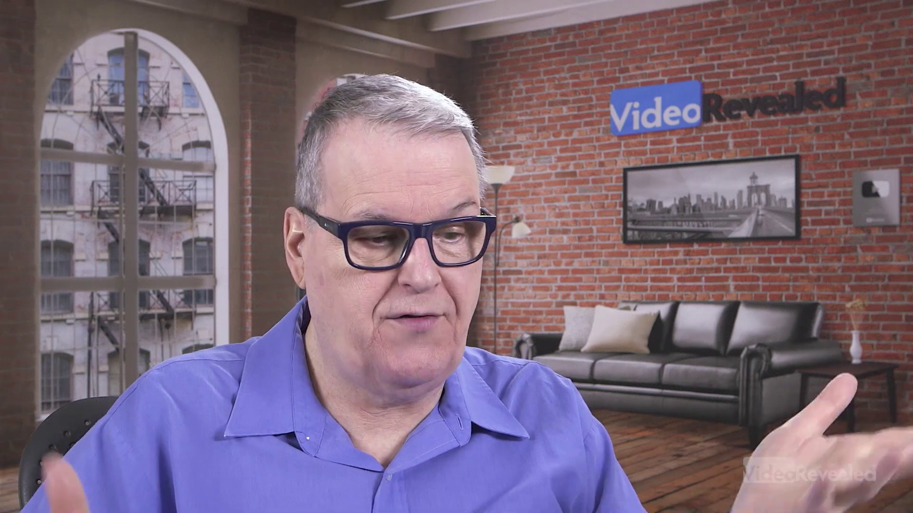
# Step: Enable the V1 source-patch button so source video goes to V1
pyautogui.click(56, 418)
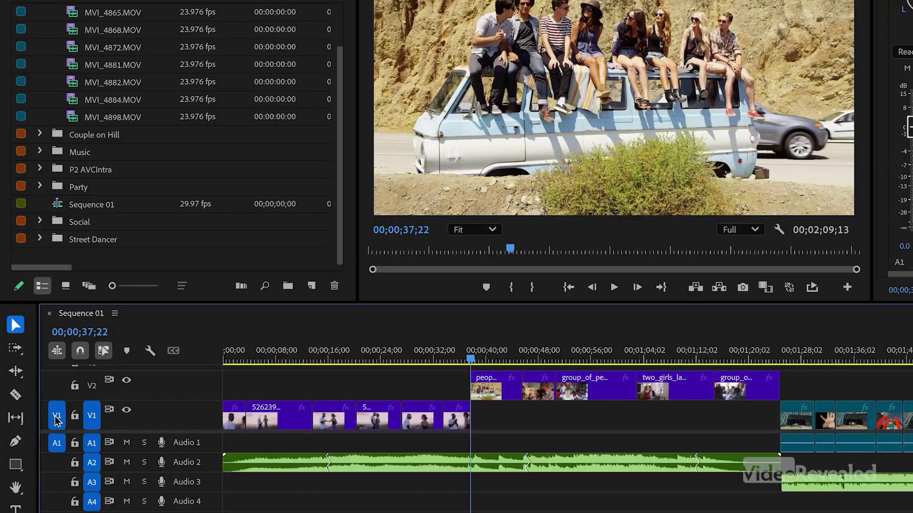
pyautogui.scroll(3, 53, 26)
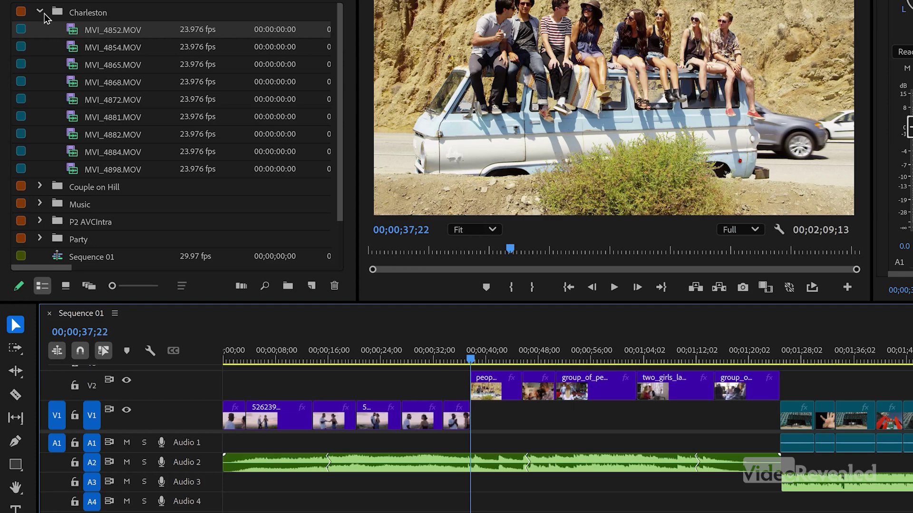
pyautogui.click(40, 11)
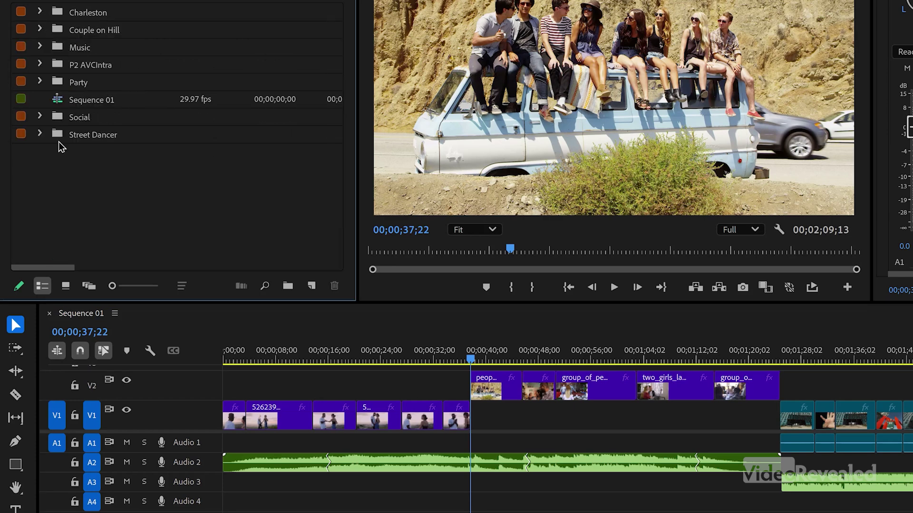
pyautogui.click(40, 11)
pyautogui.click(71, 31)
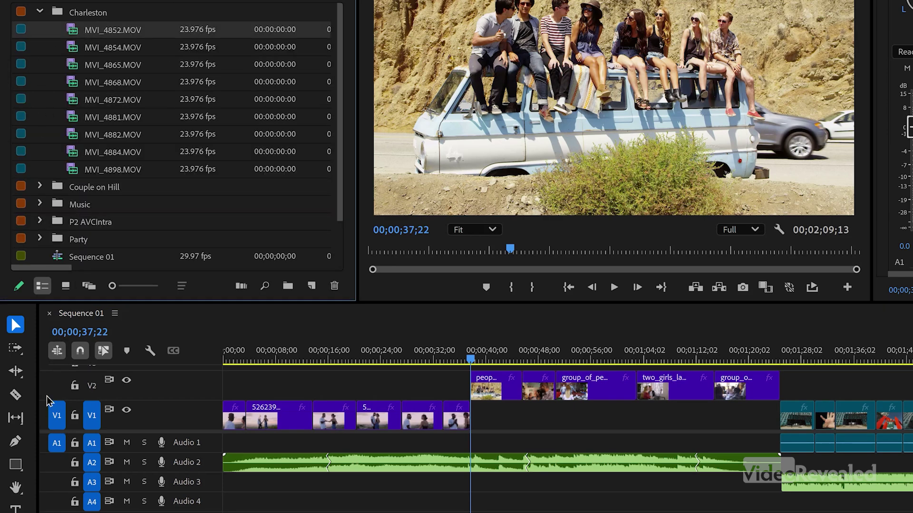
pyautogui.moveTo(50, 403); pyautogui.dragTo(57, 386)
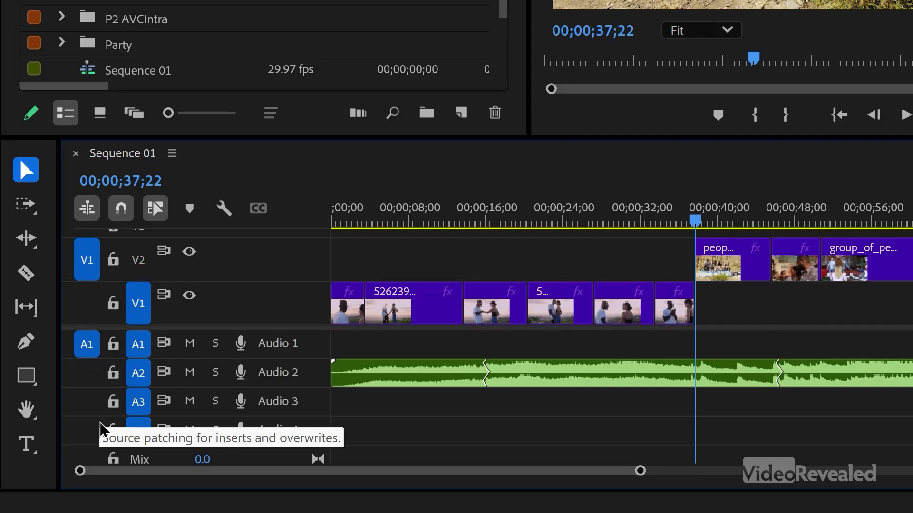
pyautogui.click(85, 430)
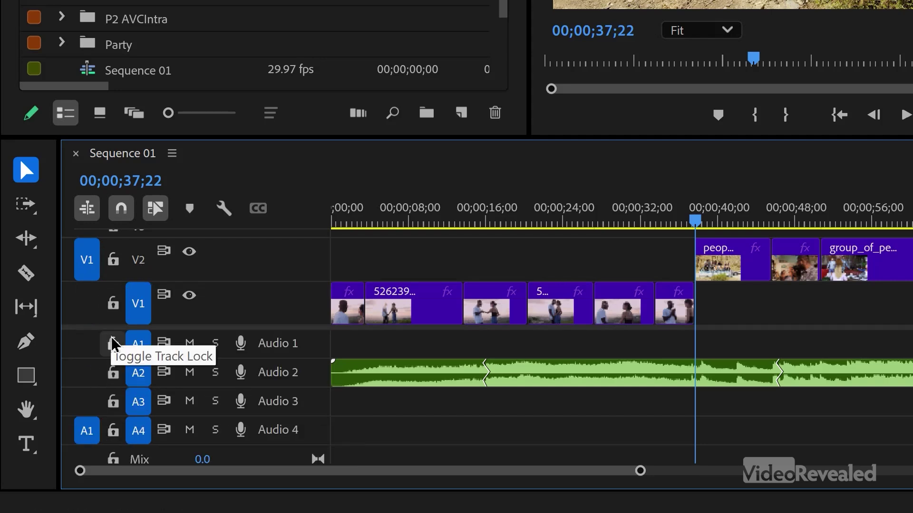
pyautogui.rightClick(91, 275)
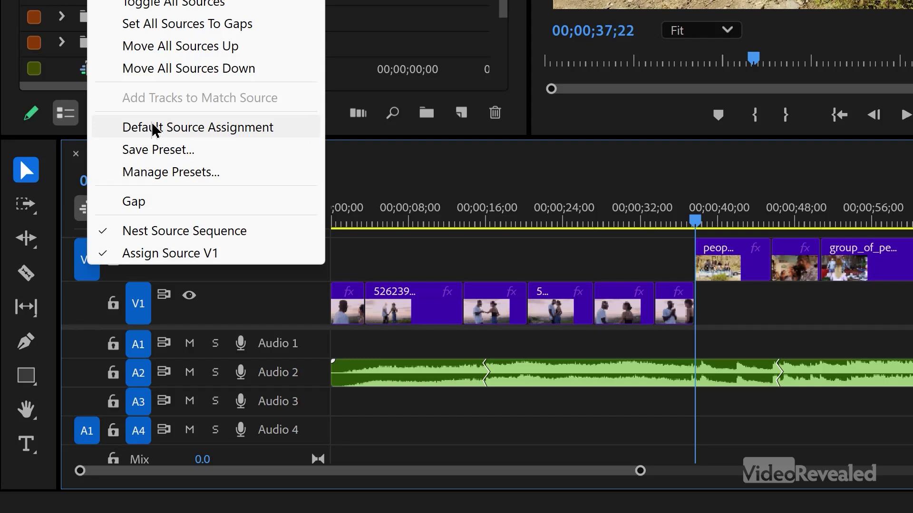
pyautogui.click(275, 133)
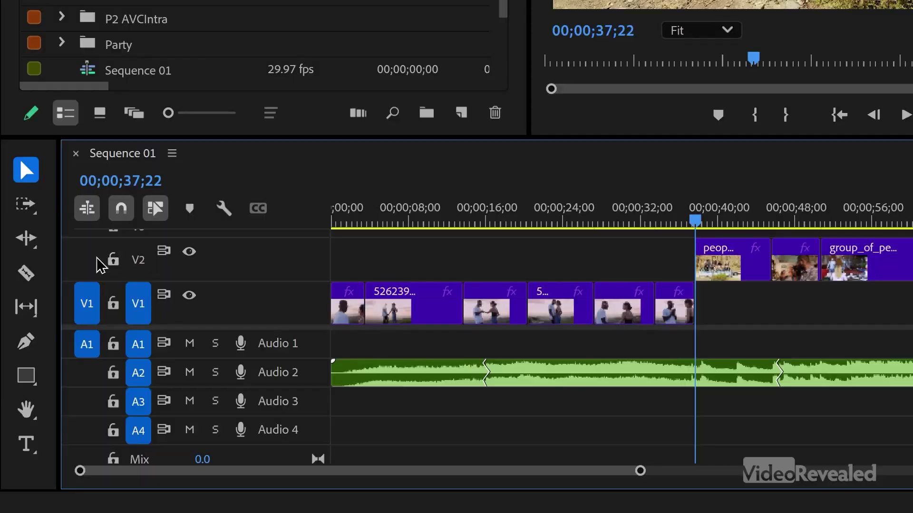
# Step: Patch source video to V2 and audio to A4, then choose Save Preset from the source patch menu
pyautogui.click(91, 261)
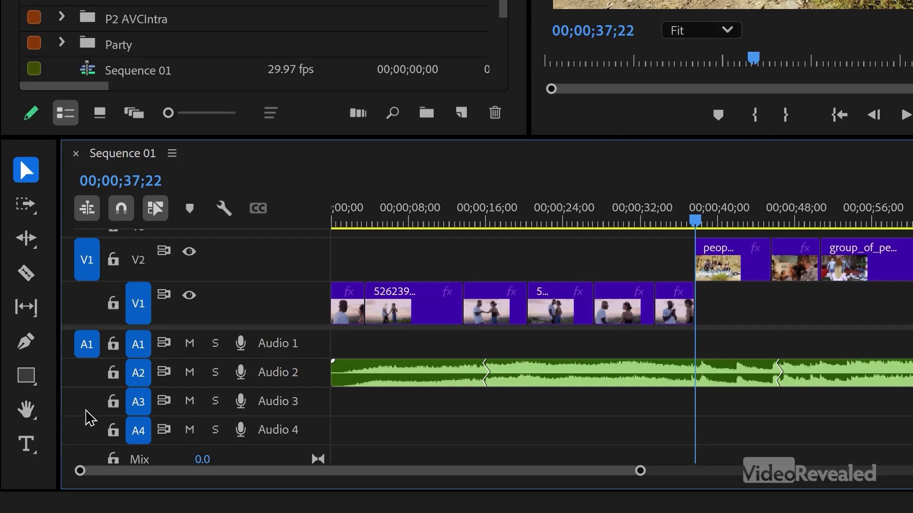
pyautogui.click(86, 431)
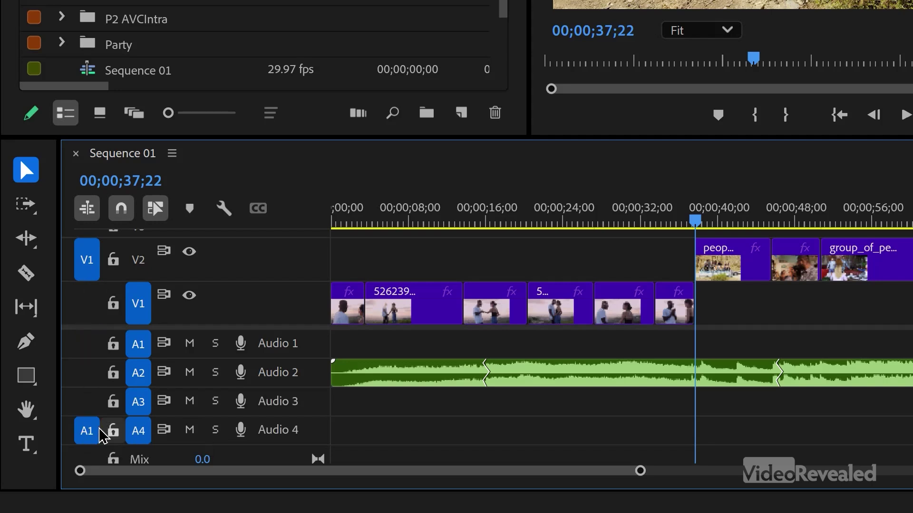
pyautogui.rightClick(88, 259)
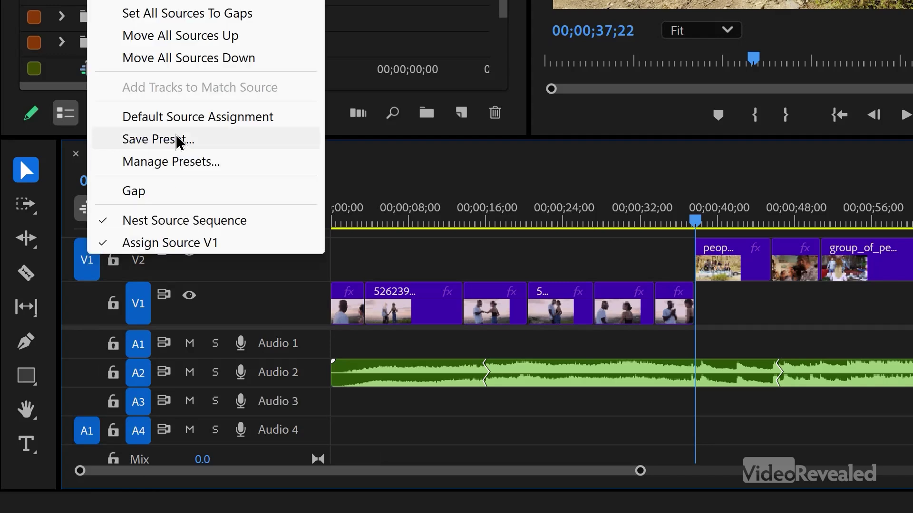
pyautogui.click(179, 140)
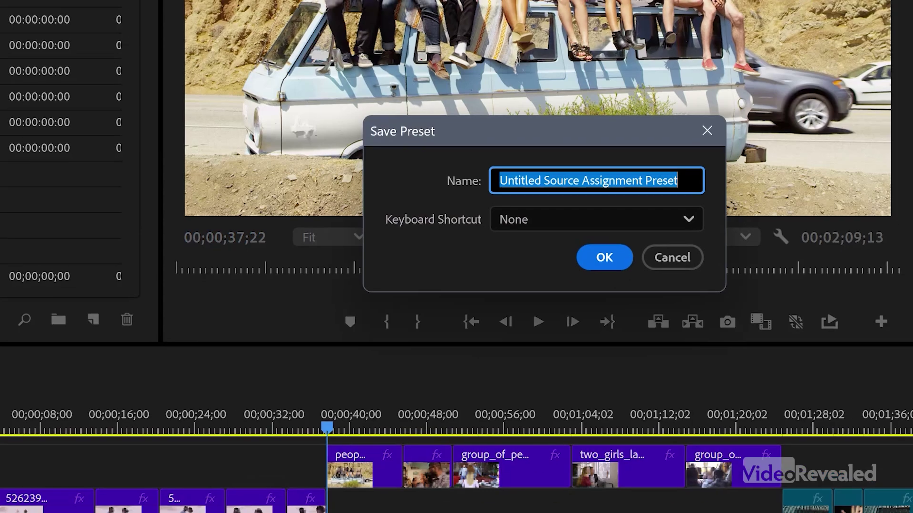
# Step: Save the preset as 'B-Roll' with the keyboard shortcut left at None
pyautogui.write('B')
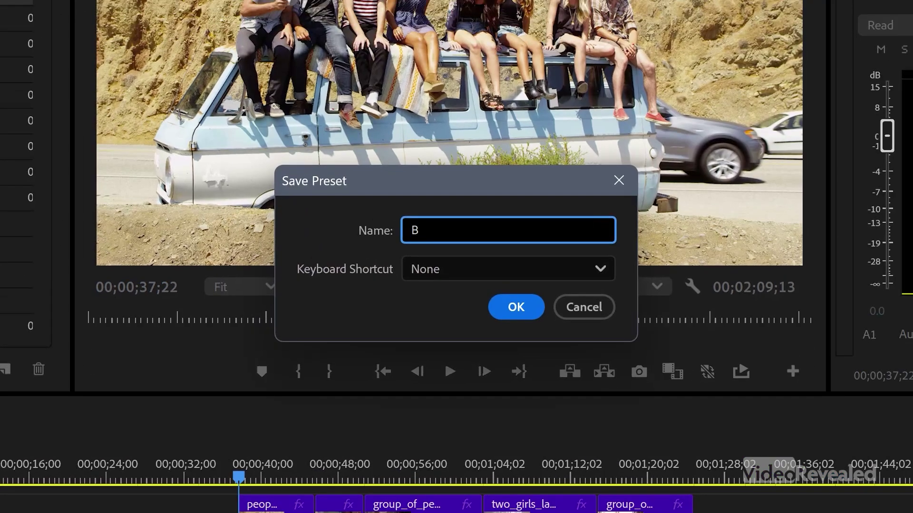
pyautogui.write('-Roll')
pyautogui.click(474, 282)
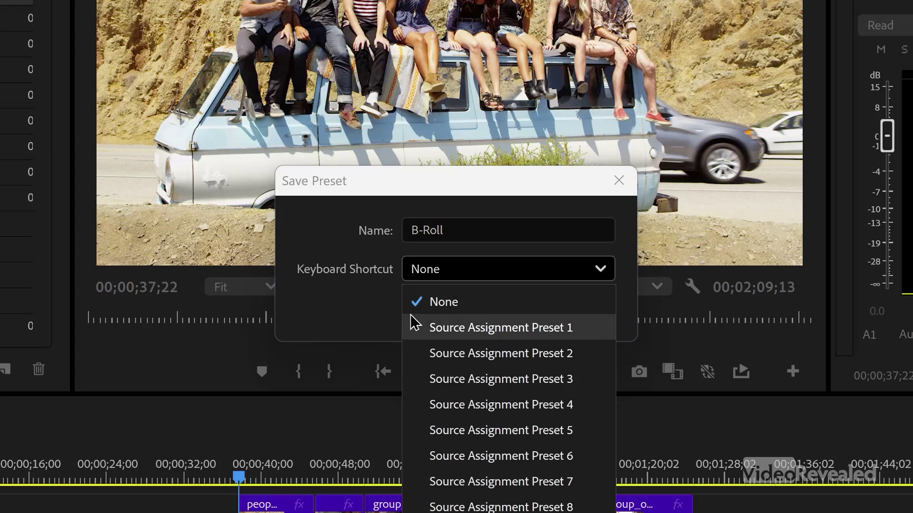
pyautogui.click(382, 309)
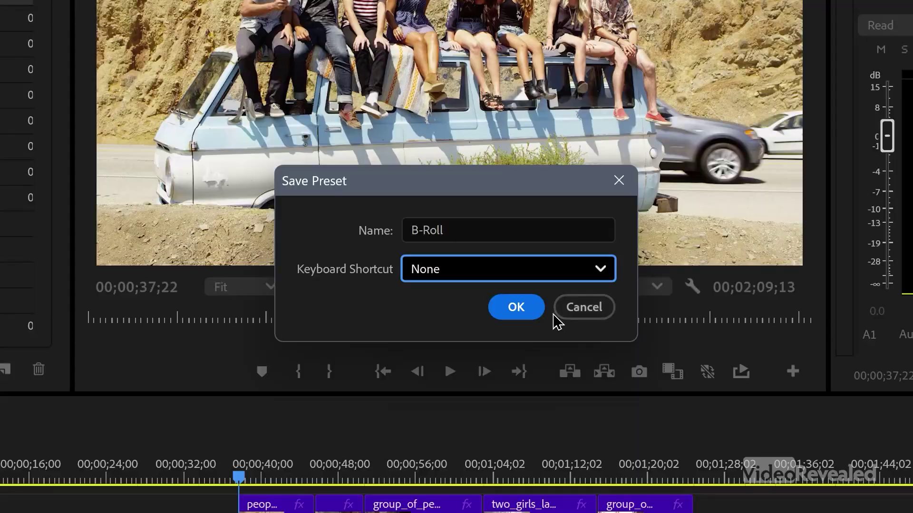
pyautogui.click(520, 312)
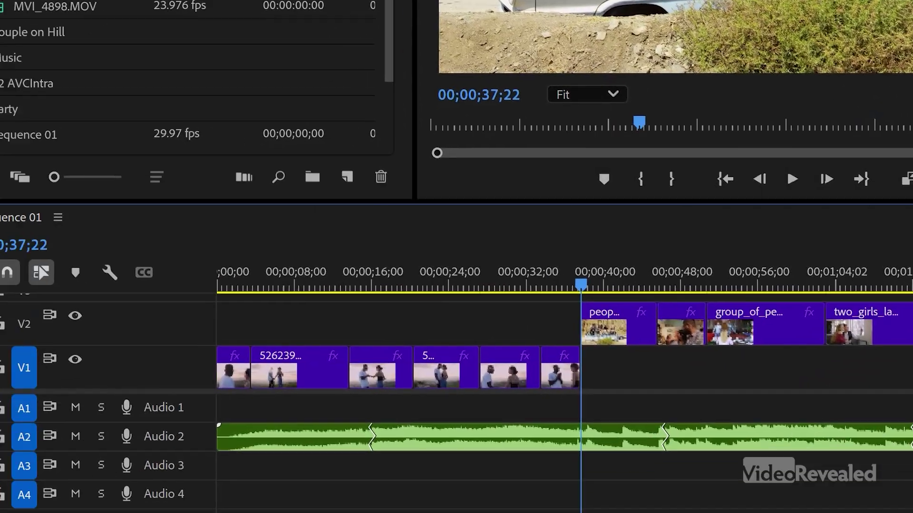
# Step: Reset the V1 and A1 source patches, then apply the B-Roll preset from the source patch menu
pyautogui.click(0, 508)
pyautogui.click(84, 343)
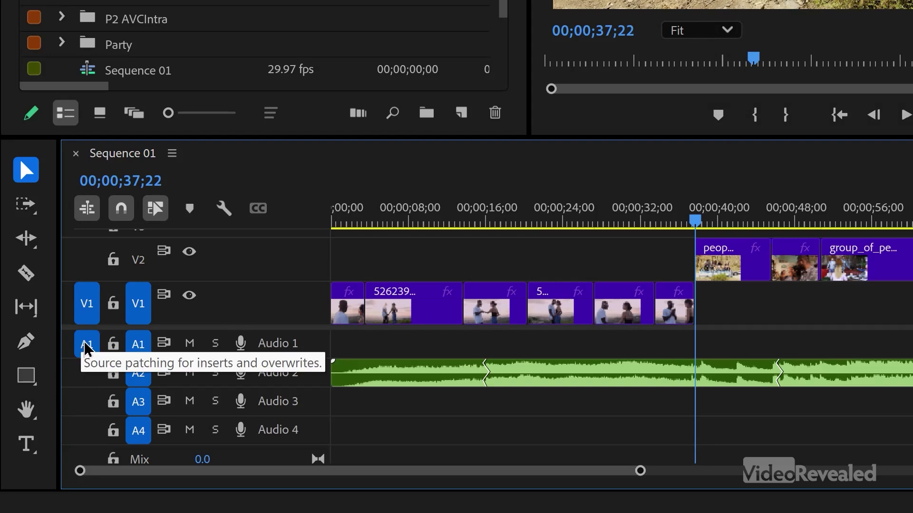
pyautogui.rightClick(93, 313)
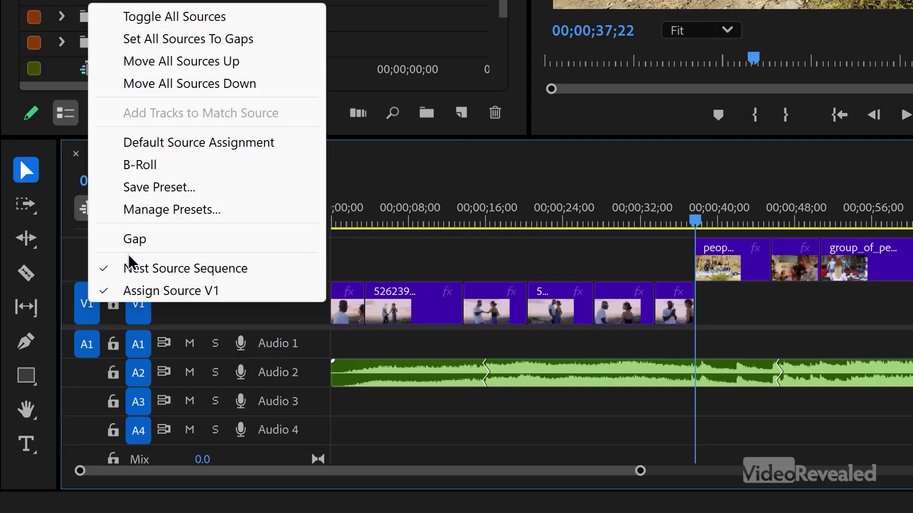
pyautogui.click(174, 165)
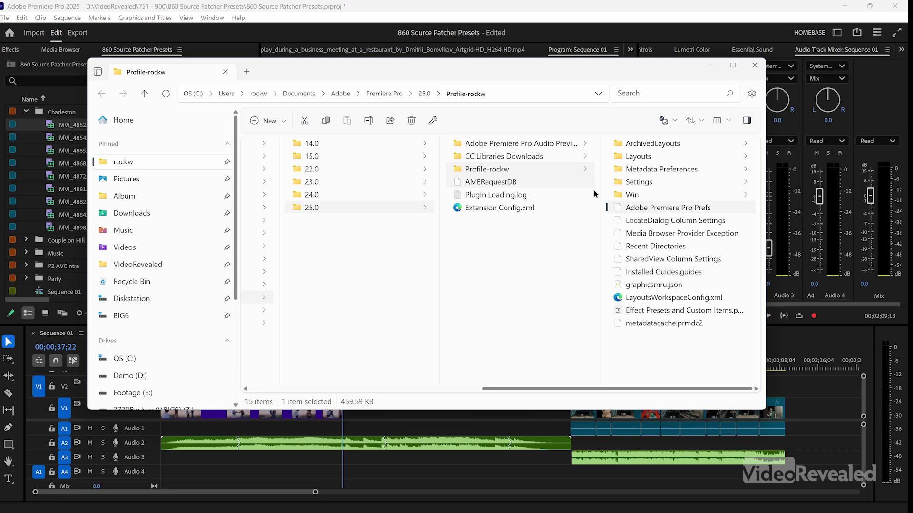
# Step: Go to Settings\Source Patcher Presets to find B-Roll.sppreset
pyautogui.click(667, 181)
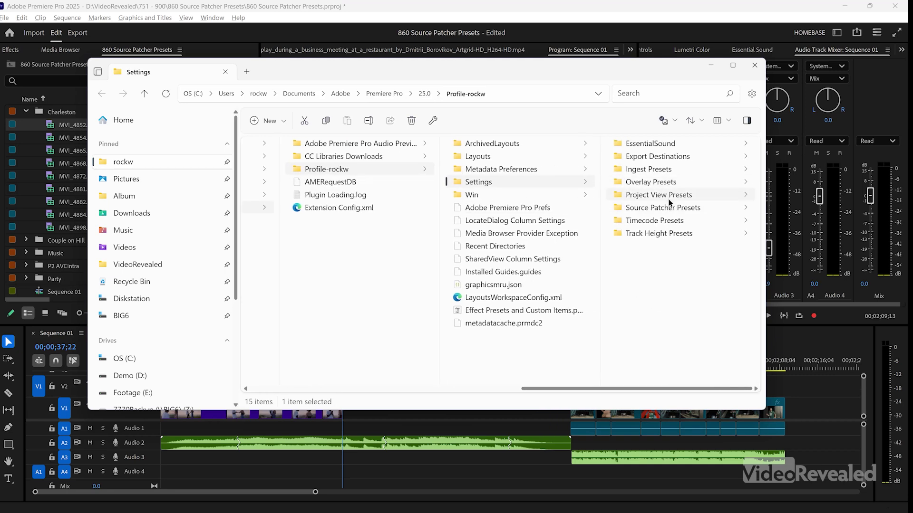
pyautogui.click(669, 207)
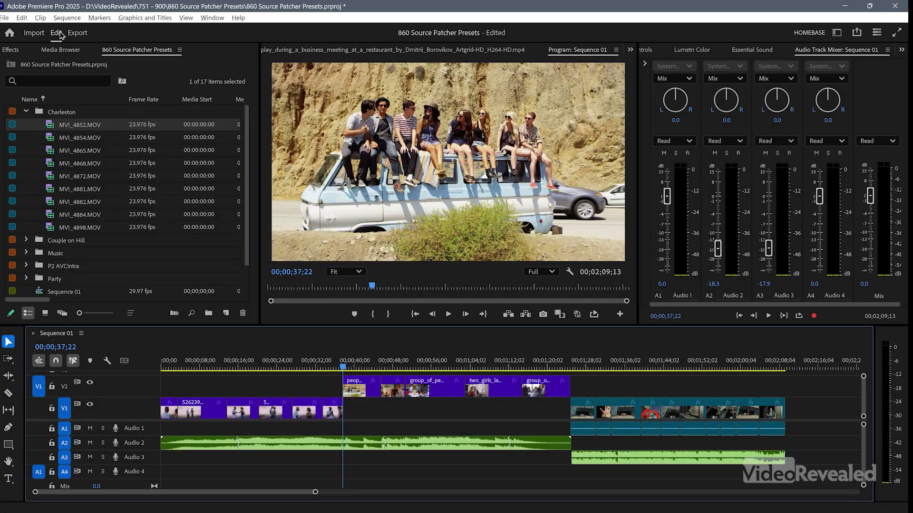
pyautogui.click(22, 18)
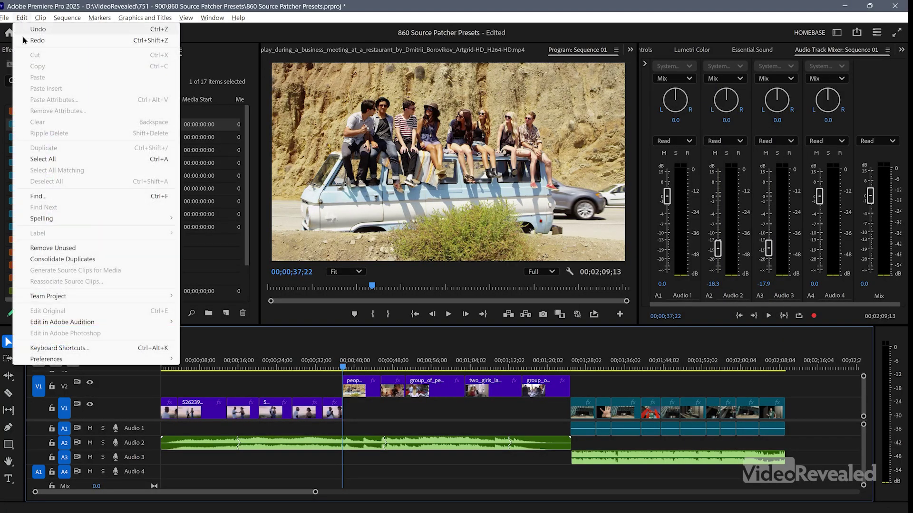
pyautogui.click(112, 350)
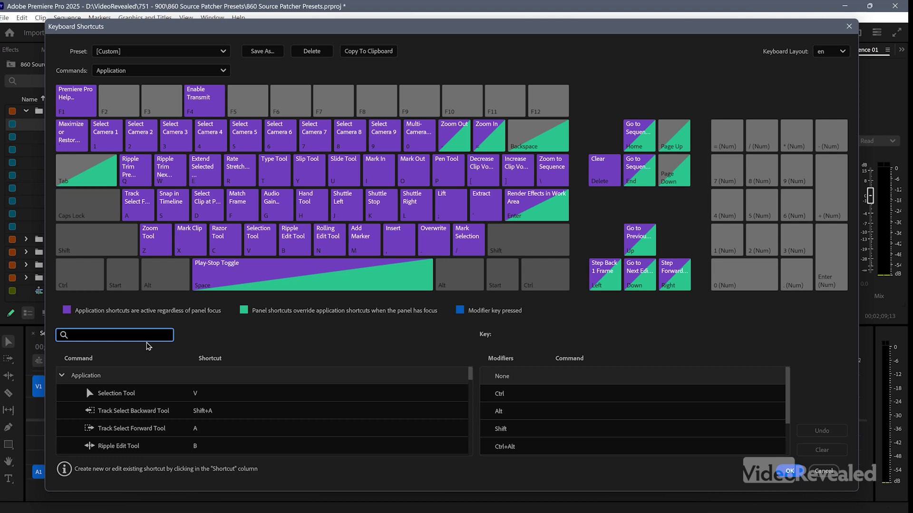
pyautogui.write('source ass')
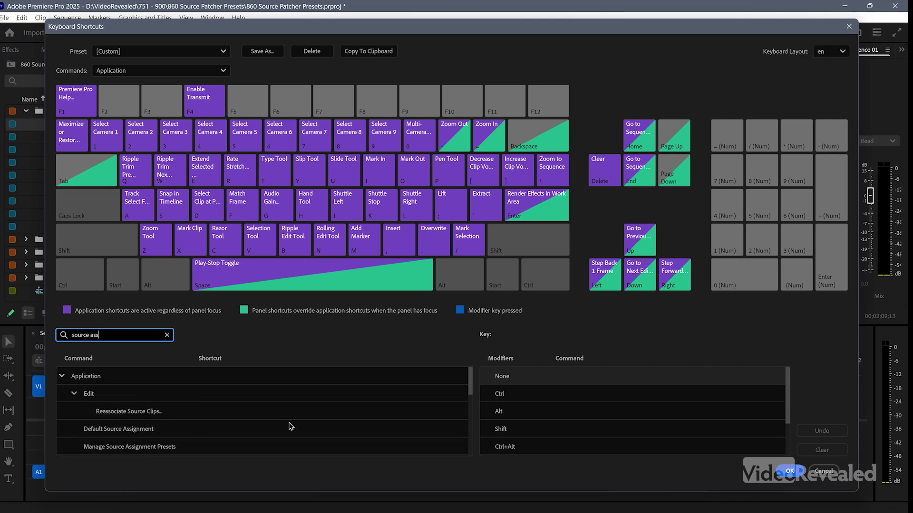
pyautogui.scroll(-2, 291, 426)
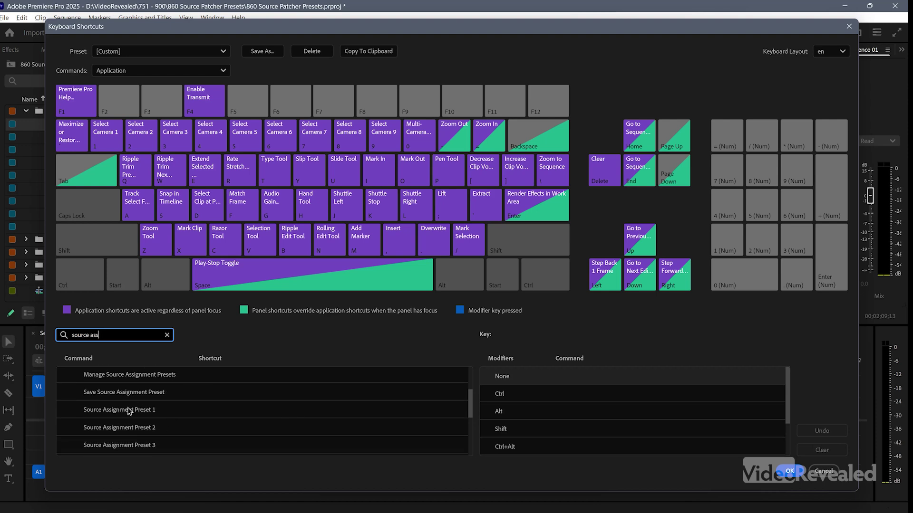
pyautogui.click(129, 411)
pyautogui.scroll(-3, 140, 415)
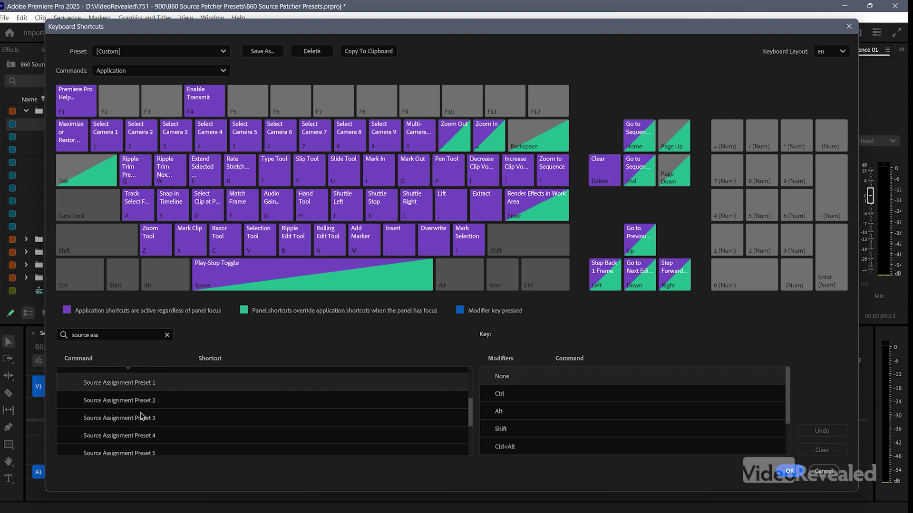
pyautogui.scroll(-1, 140, 420)
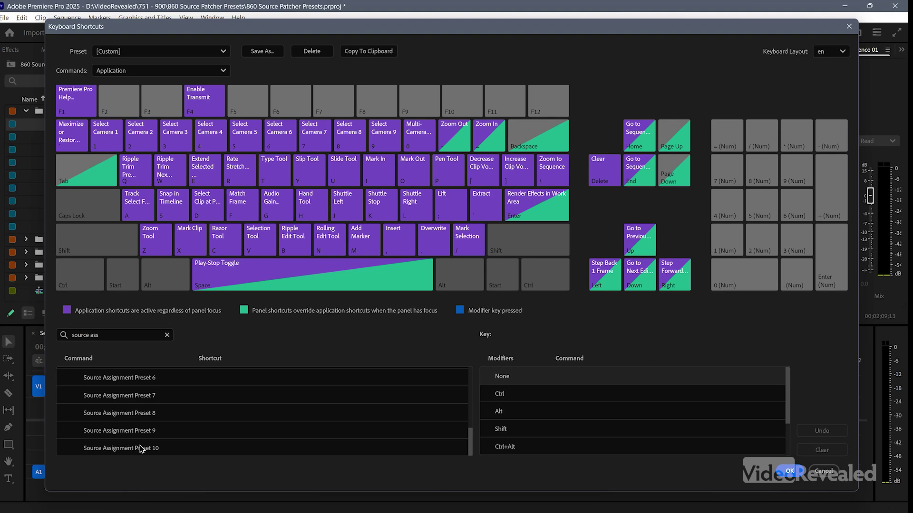
pyautogui.click(167, 335)
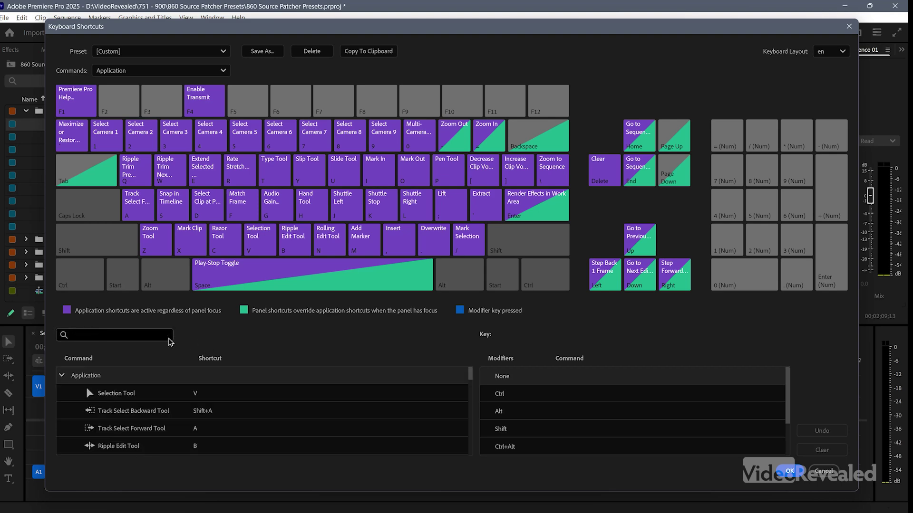
pyautogui.click(827, 472)
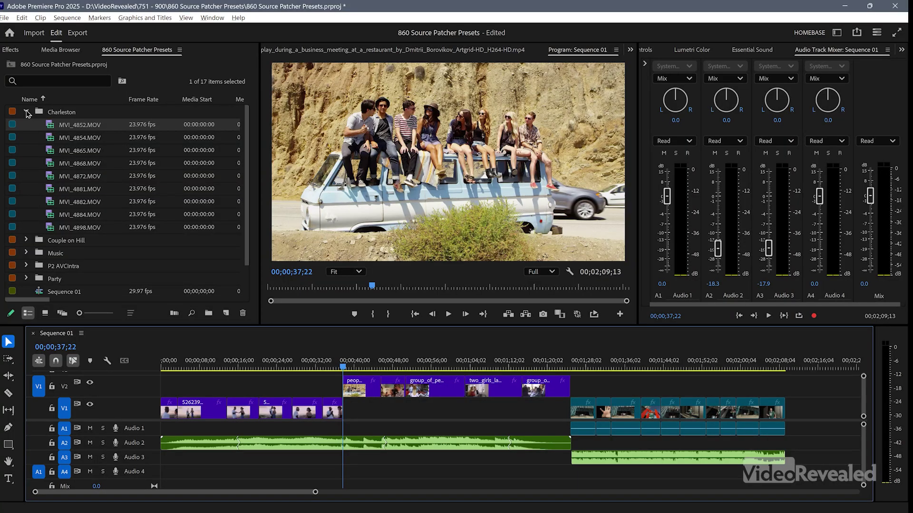
# Step: Collapse Charleston, expand the P2 AVCIntra bin, and apply Default Source Assignment
pyautogui.click(26, 112)
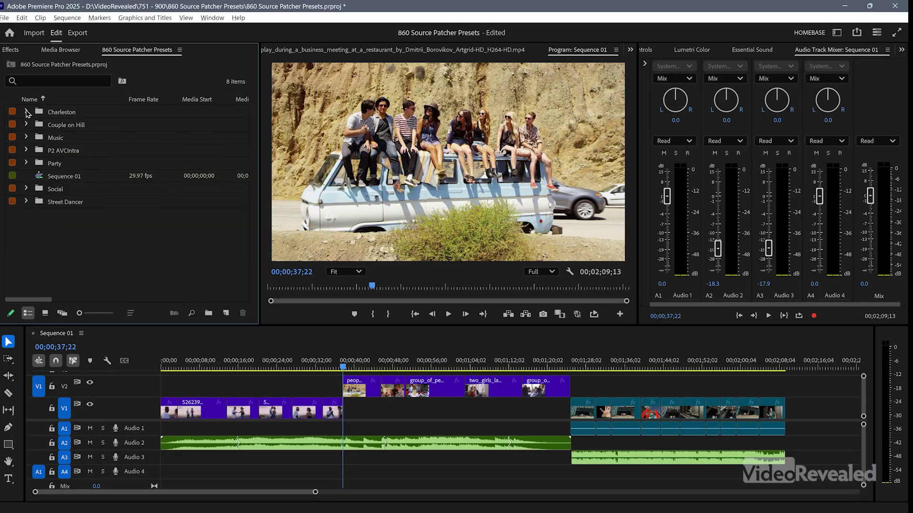
pyautogui.click(26, 150)
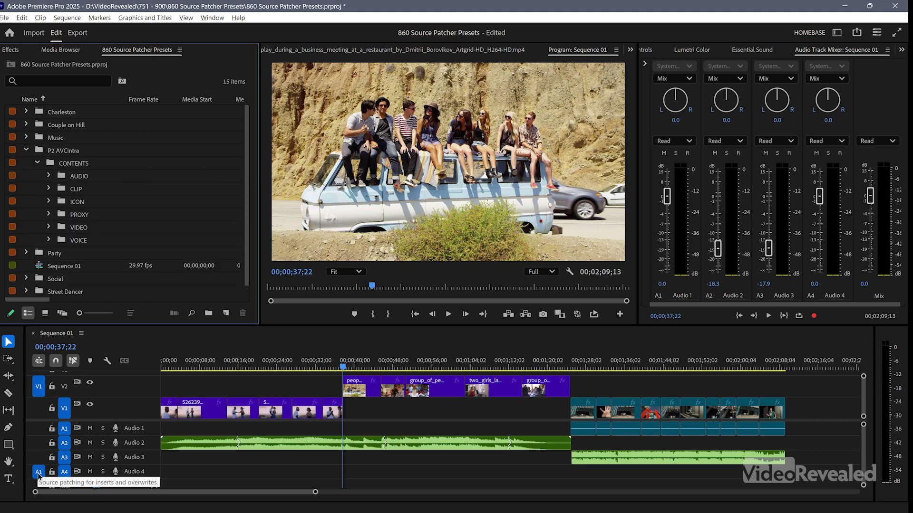
pyautogui.rightClick(39, 388)
pyautogui.click(78, 317)
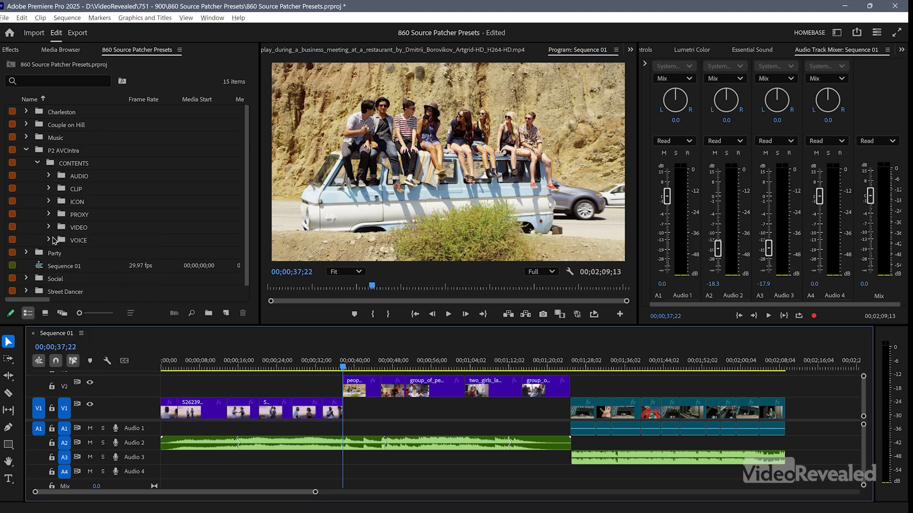
# Step: Expand the VIDEO bin, load a P2 clip, and turn off patching for the lower audio sources
pyautogui.click(50, 229)
pyautogui.click(71, 241)
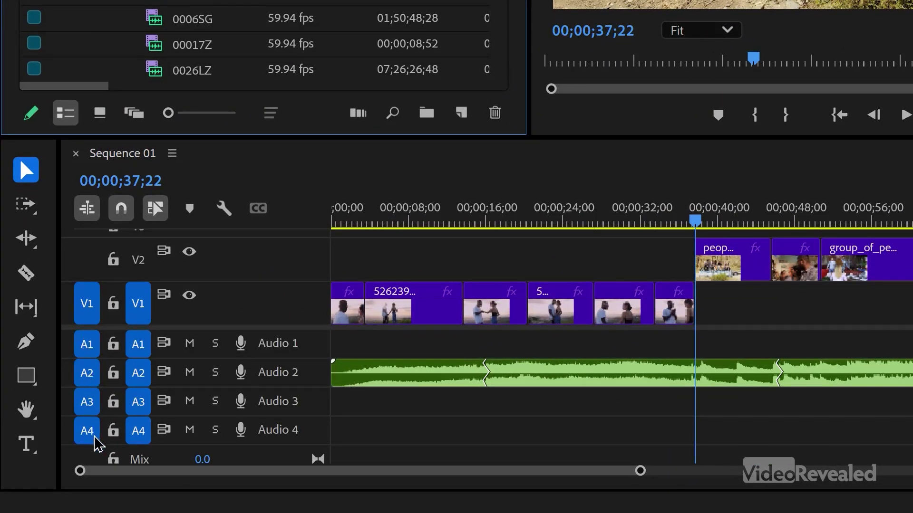
pyautogui.click(88, 431)
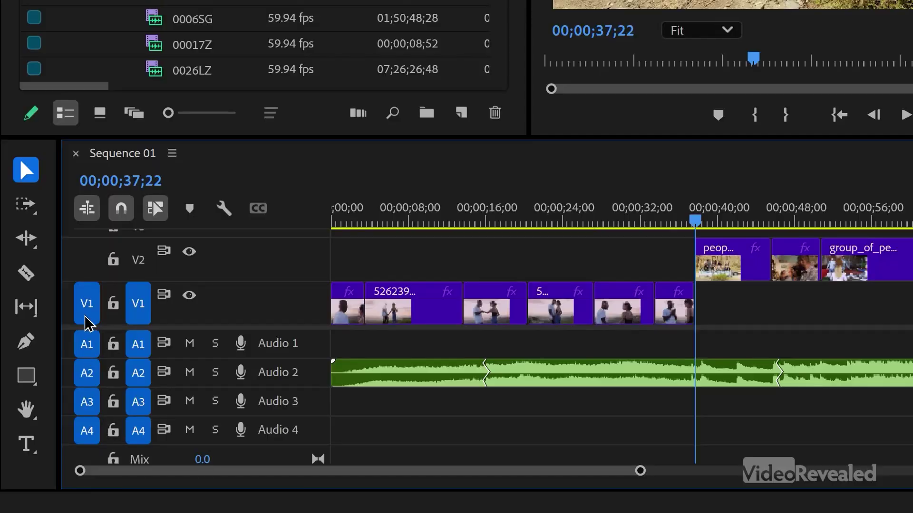
# Step: Save the V1 and A1–A4 source patching as a new preset named 'P2 All'
pyautogui.rightClick(86, 318)
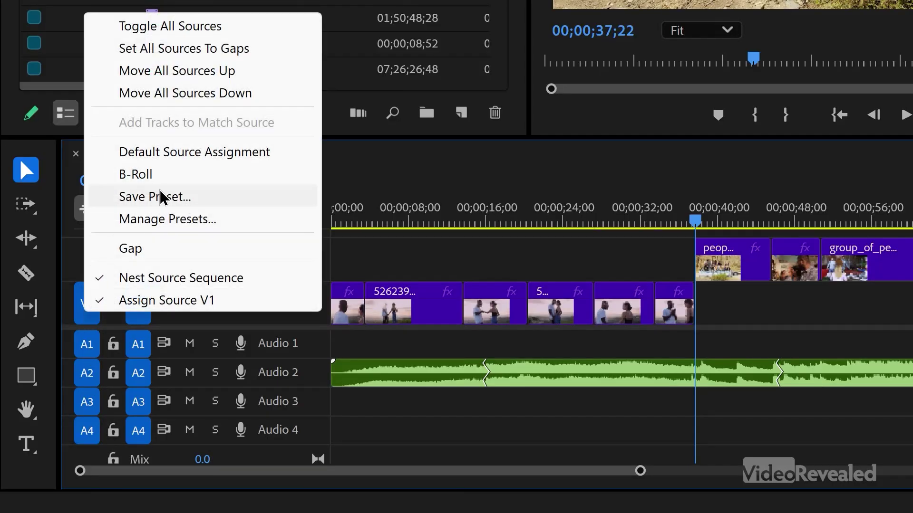
pyautogui.click(184, 198)
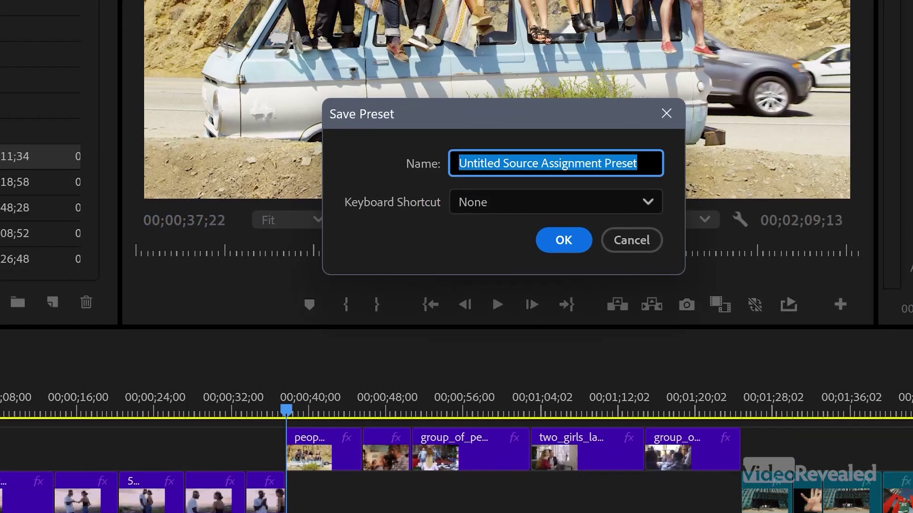
pyautogui.write('P2 All')
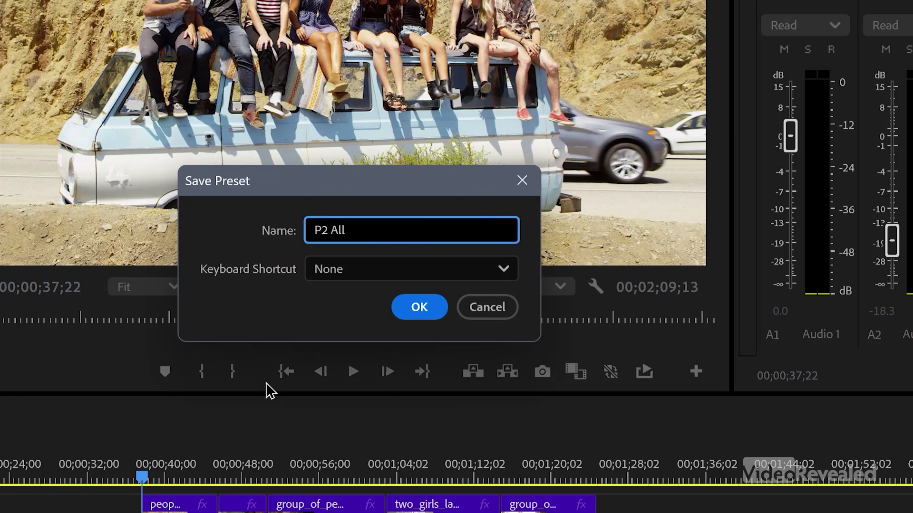
pyautogui.click(419, 308)
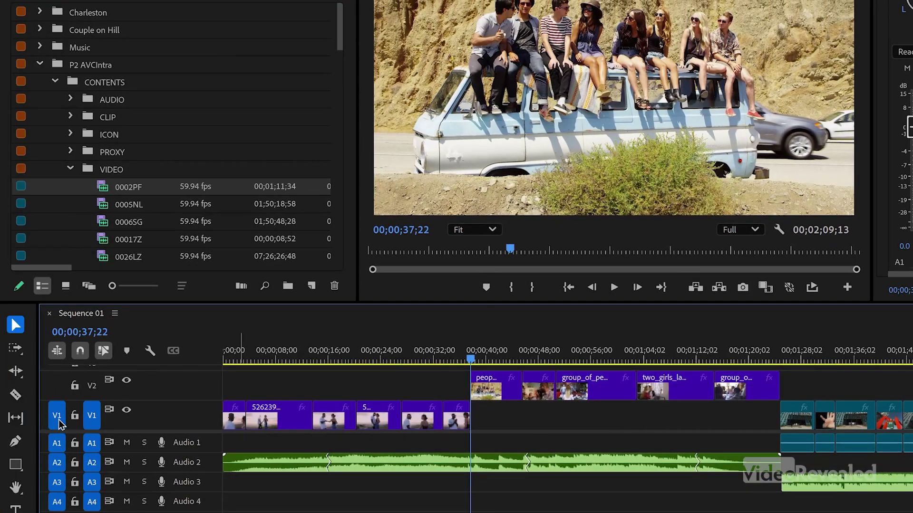
# Step: Select Charleston clip MVI_4852.MOV, apply the P2 All preset, and move its audio patch to Audio 2
pyautogui.click(40, 12)
pyautogui.click(74, 30)
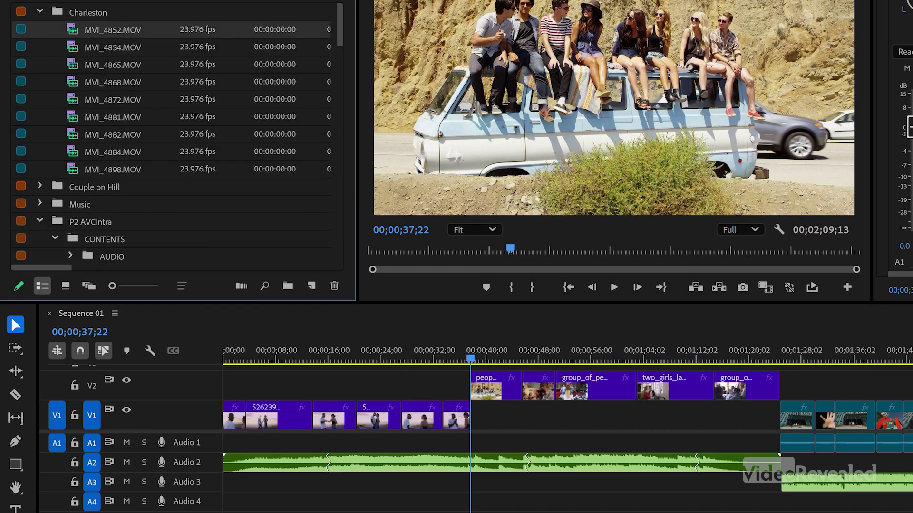
pyautogui.rightClick(59, 422)
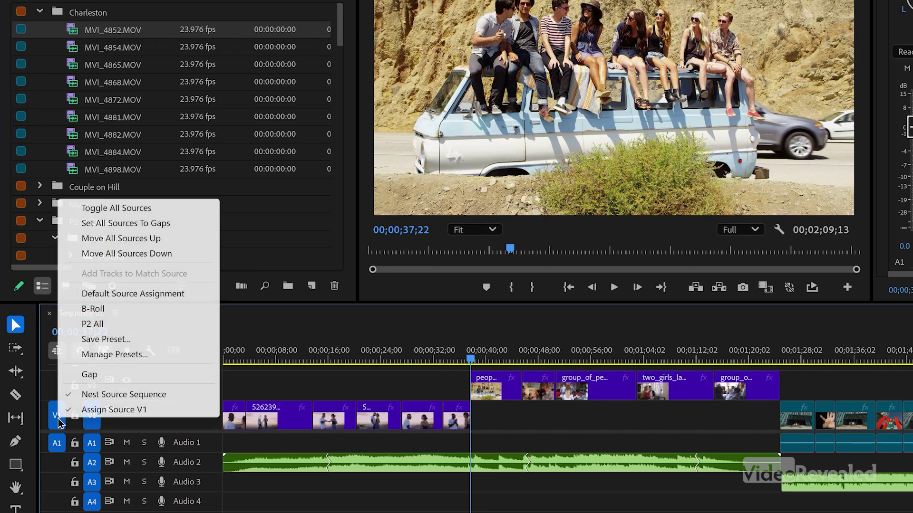
pyautogui.click(128, 323)
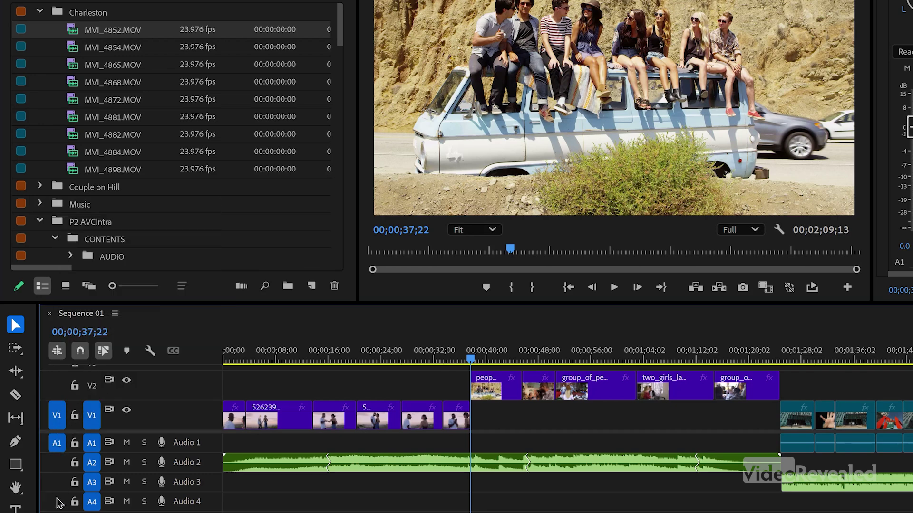
pyautogui.click(56, 464)
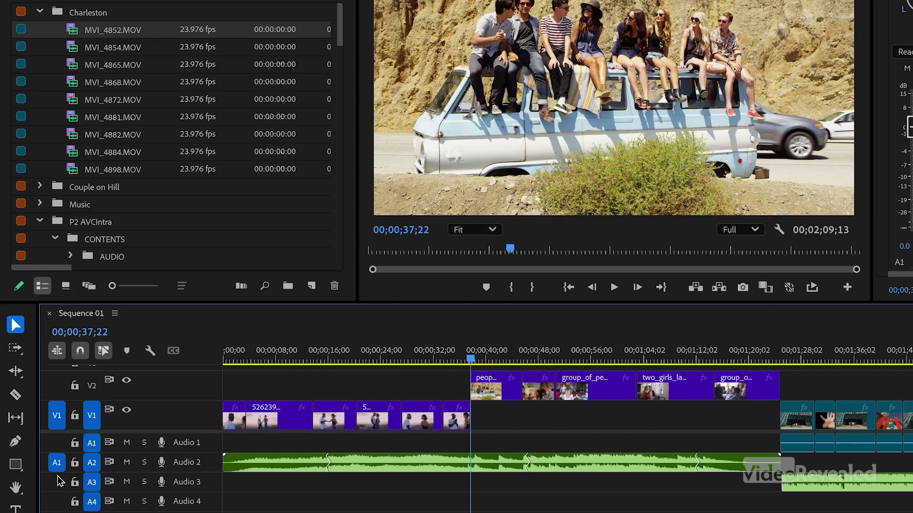